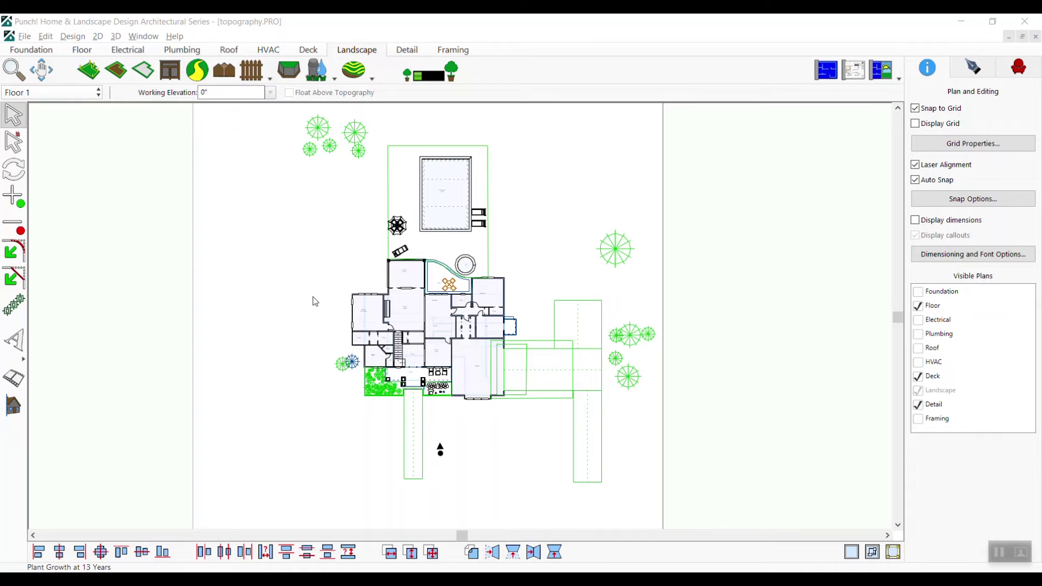
Draw a Privacy fence enclosing the backyard and pool, running from one side wall of the house around to the opposite side.
left_click(268, 82)
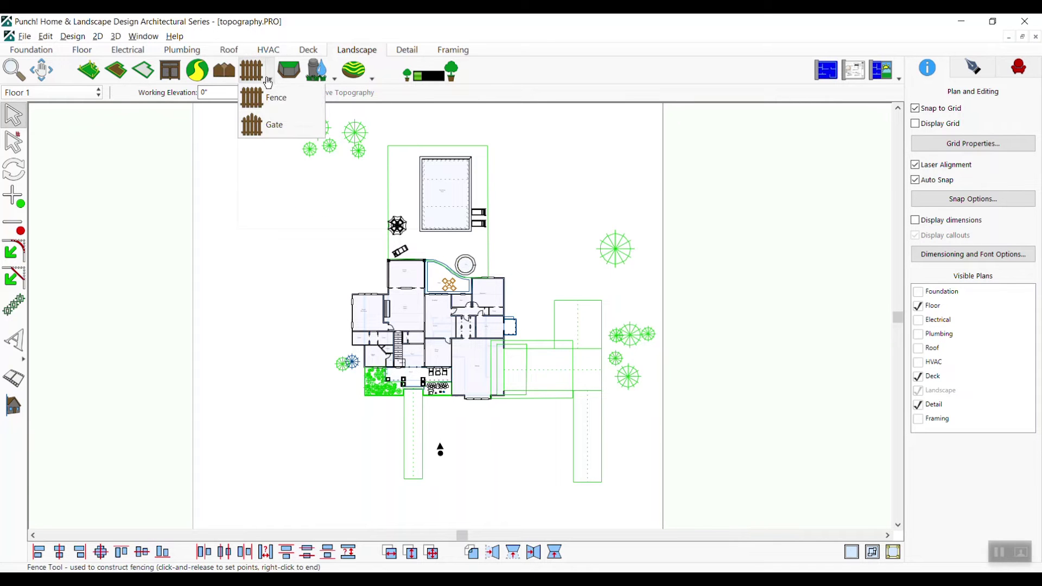
left_click(274, 98)
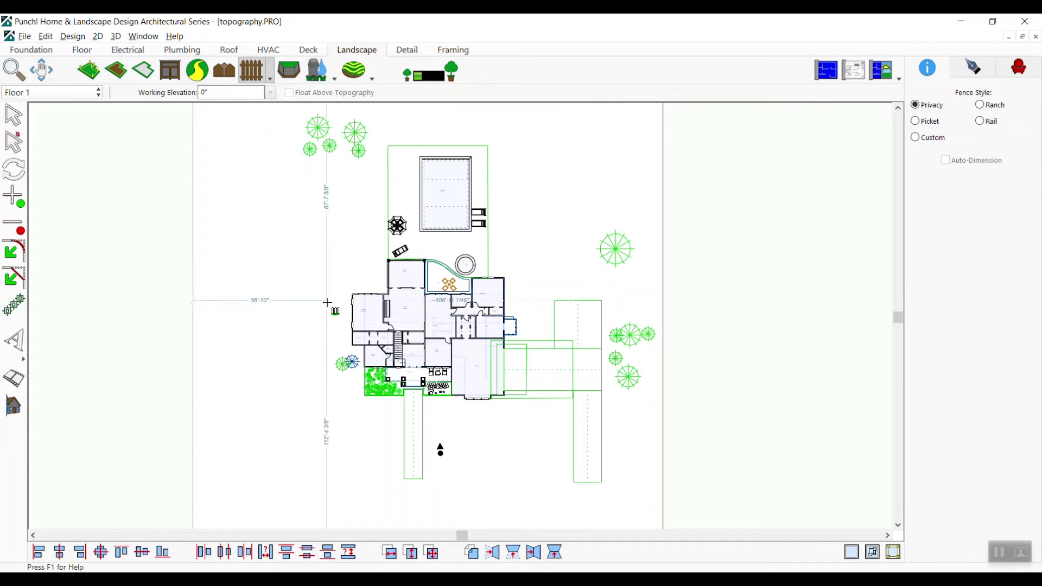
left_click(351, 294)
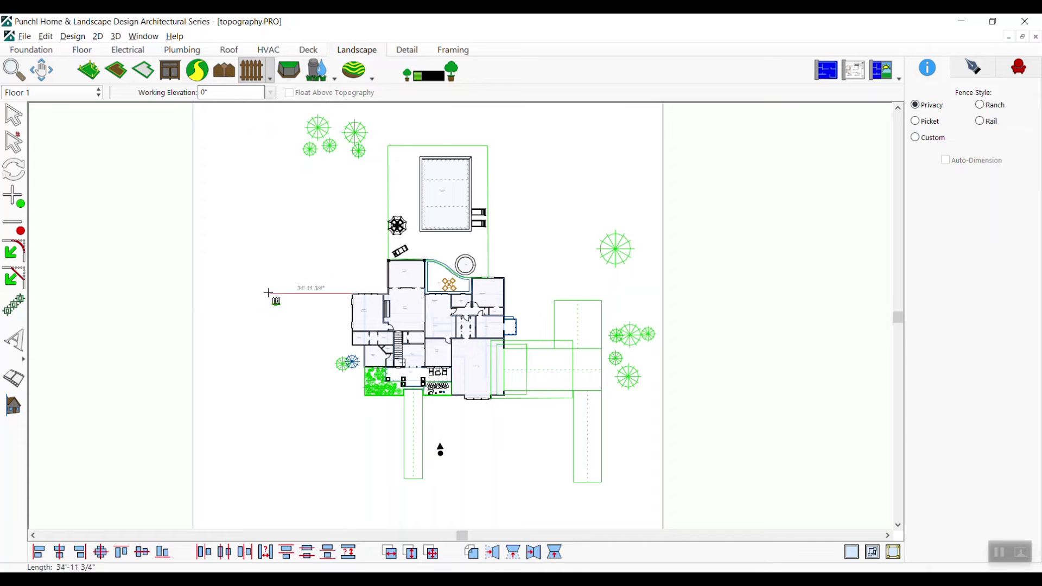
left_click(249, 112)
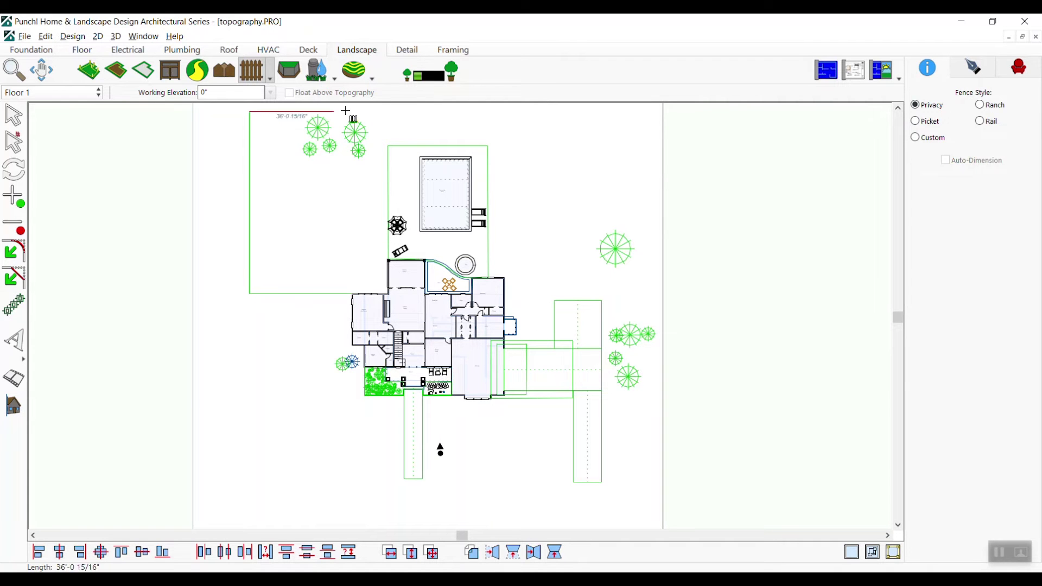
left_click(613, 111)
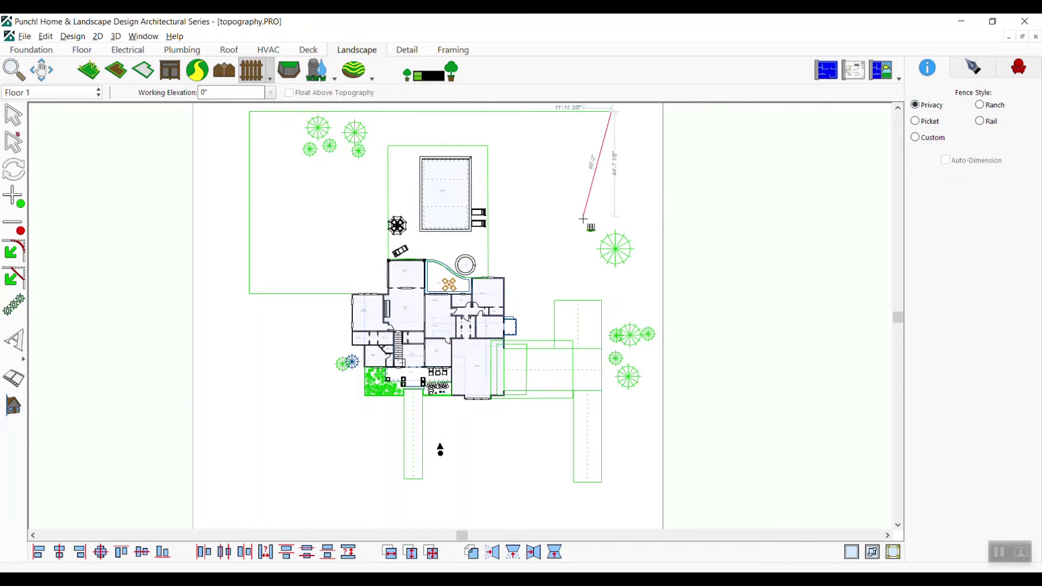
left_click(611, 294)
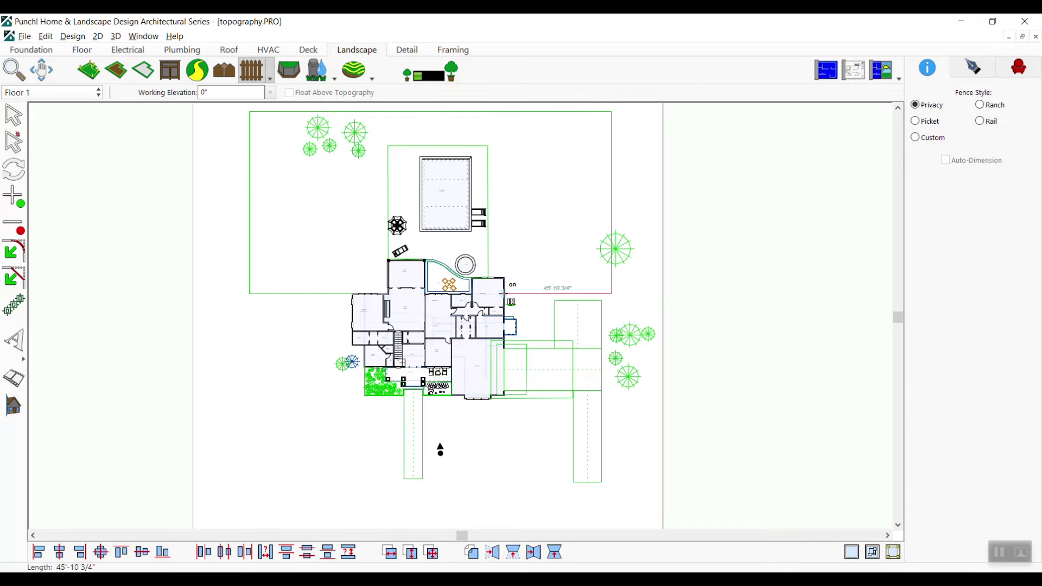
right_click(503, 294)
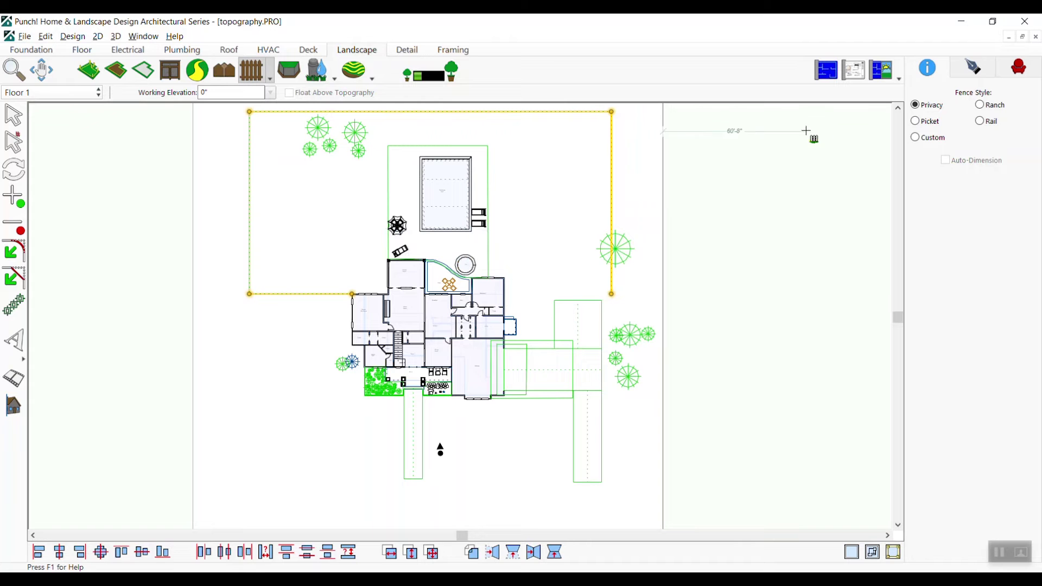
Show the plan and 3D view side by side, with the camera looking across the front lawn and walkway.
left_click(827, 79)
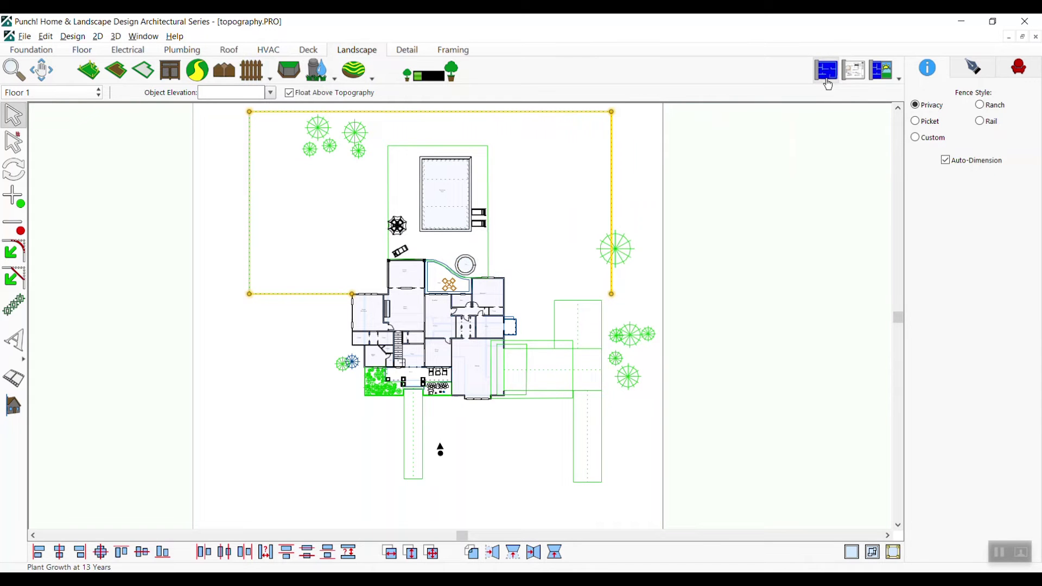
left_click(881, 79)
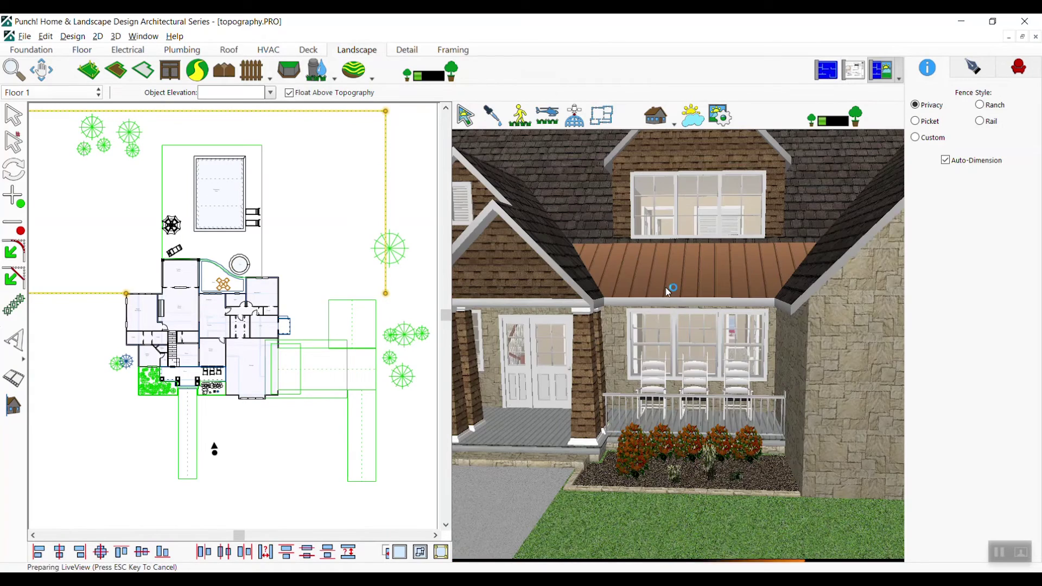
mouse_move(215, 456)
left_mouse_down()
mouse_move(140, 414)
mouse_move(166, 500)
left_mouse_up()
mouse_move(664, 399)
left_mouse_down()
mouse_move(565, 253)
mouse_move(632, 337)
left_mouse_up()
scroll(217, 304, "down", 3)
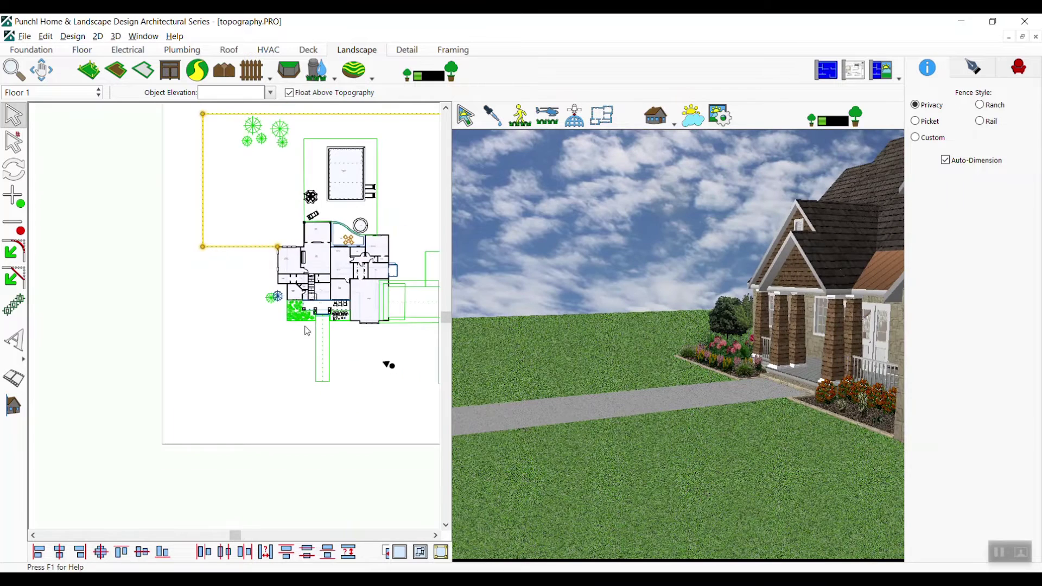
scroll(337, 381, "up", 1)
scroll(110, 230, "down", 1)
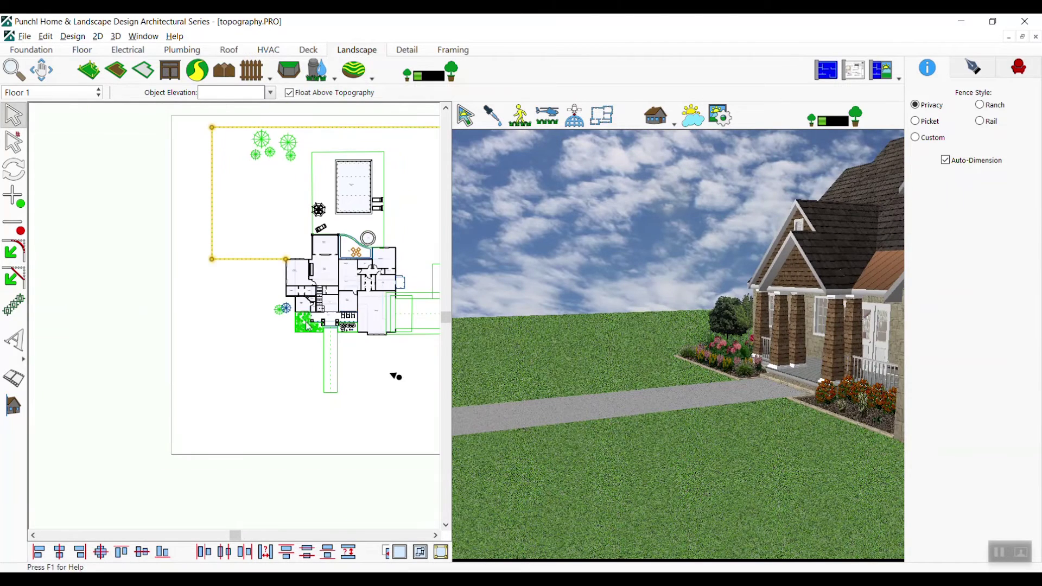
Add a slope lot section across the front walkway, starting at 0" and with the end elevation set to -2'-8 3/16".
left_click(372, 77)
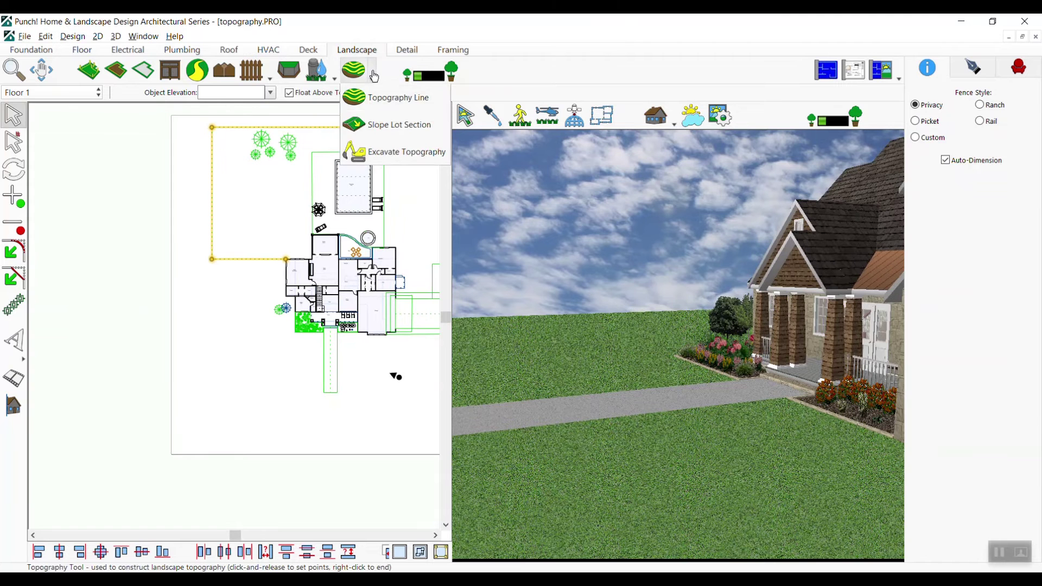
left_click(373, 123)
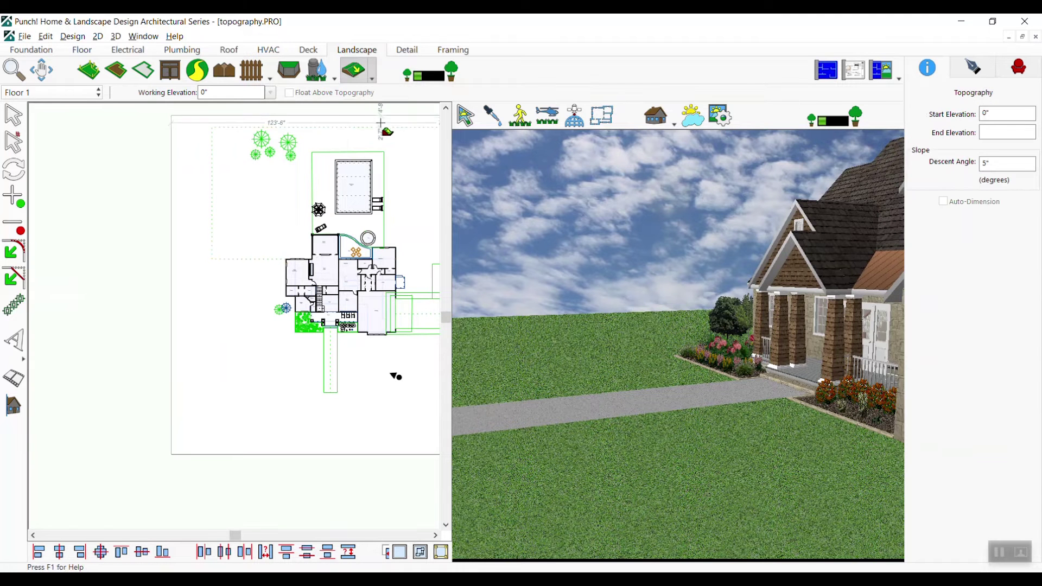
left_click(291, 351)
left_click(291, 383)
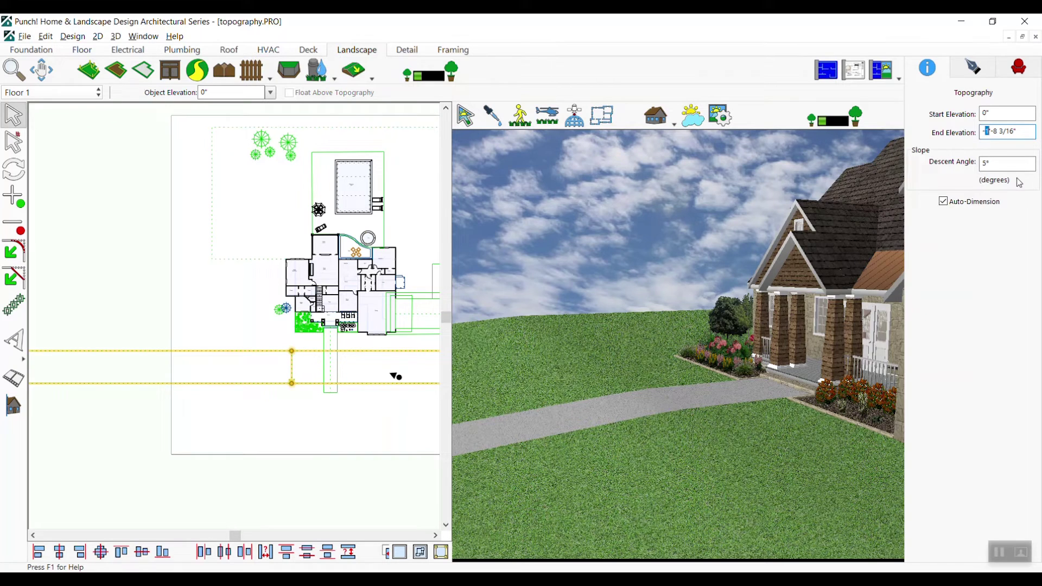
key("Return")
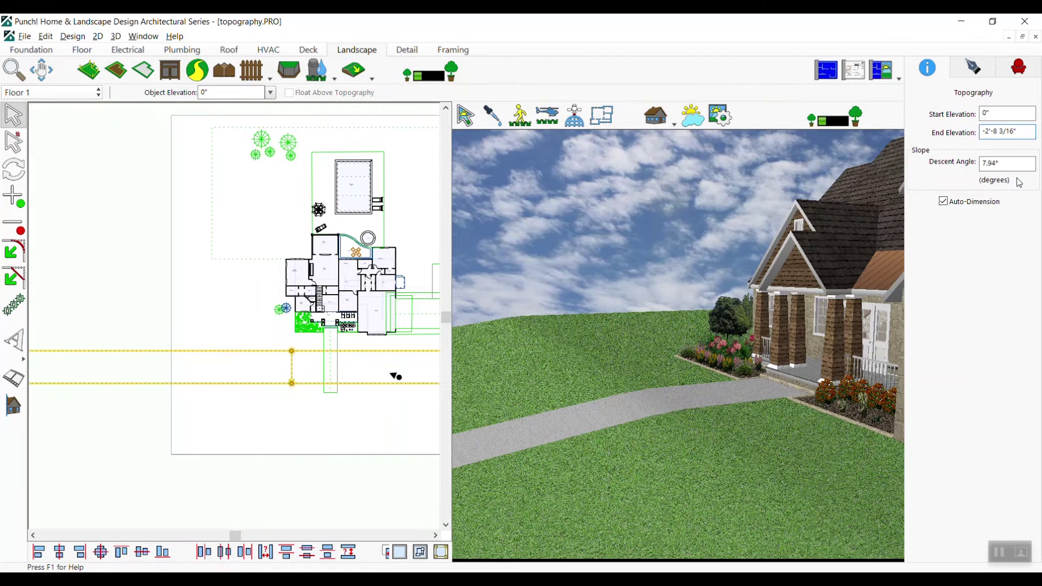
Draw a second slope lot section diagonally across the backyard, placing its endpoint beside the pool for an end elevation of -7'-5 11/16".
left_click_drag(629, 347, 611, 349)
mouse_move(638, 292)
left_mouse_down()
mouse_move(580, 342)
mouse_move(628, 331)
left_mouse_up()
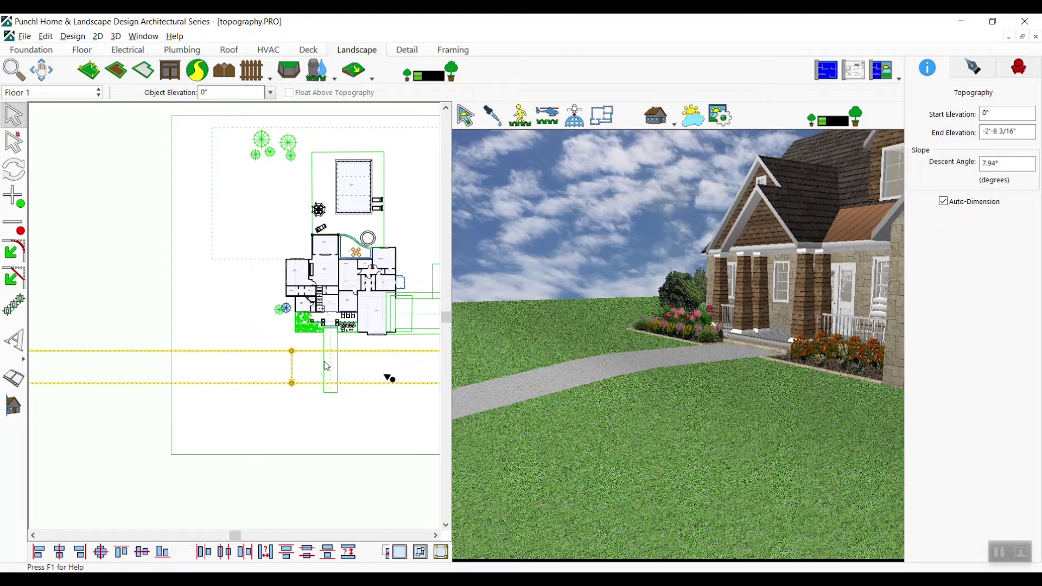
scroll(305, 369, "down", 1)
scroll(211, 306, "up", 1)
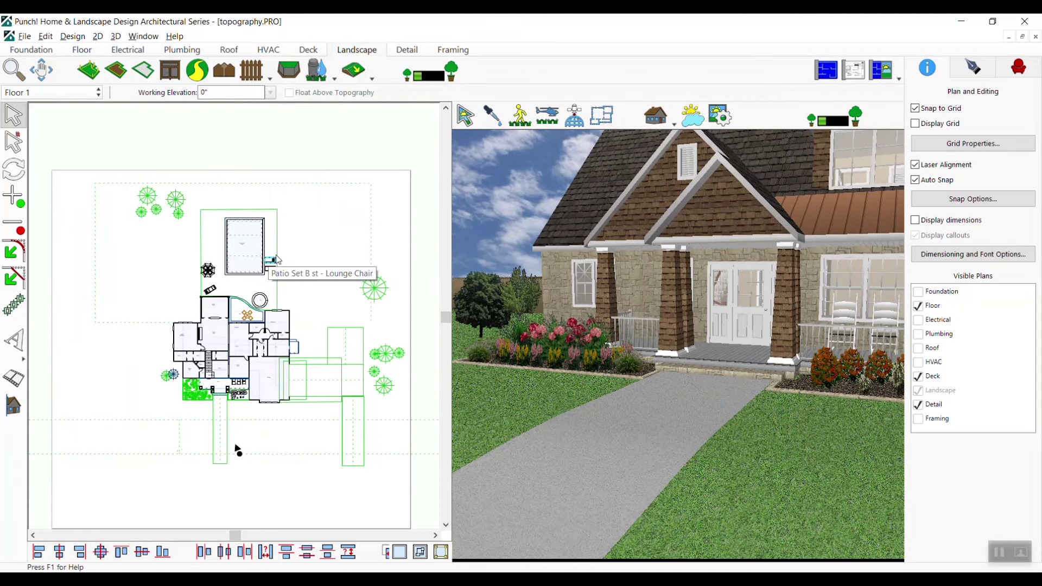
left_click(353, 69)
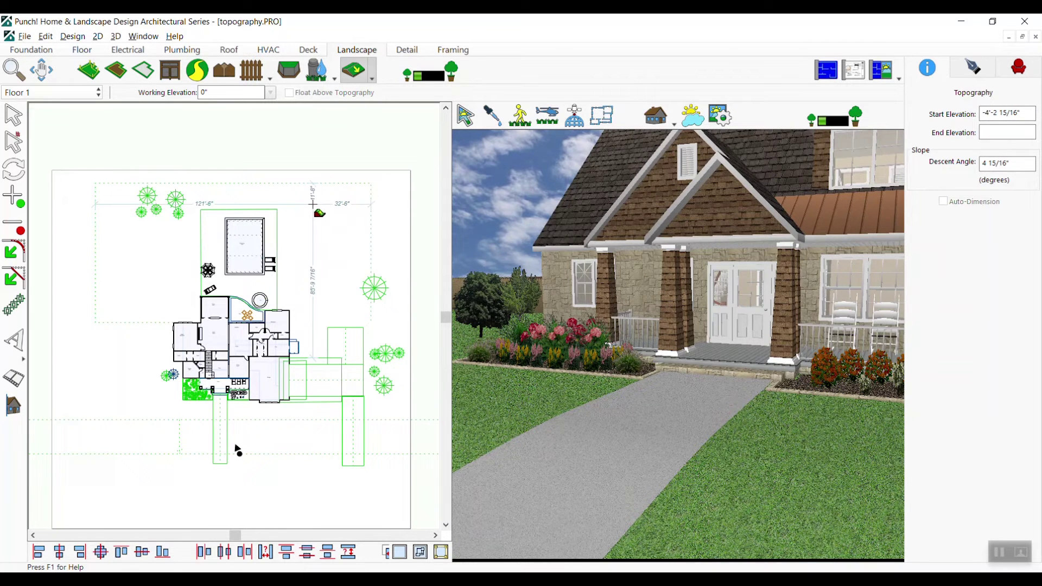
left_click(288, 240)
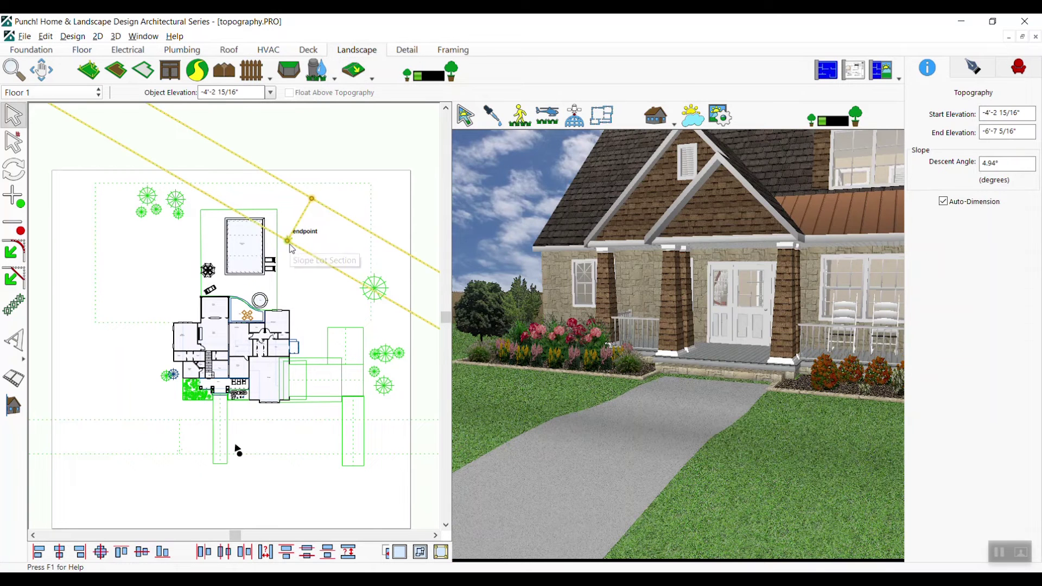
left_click(340, 364)
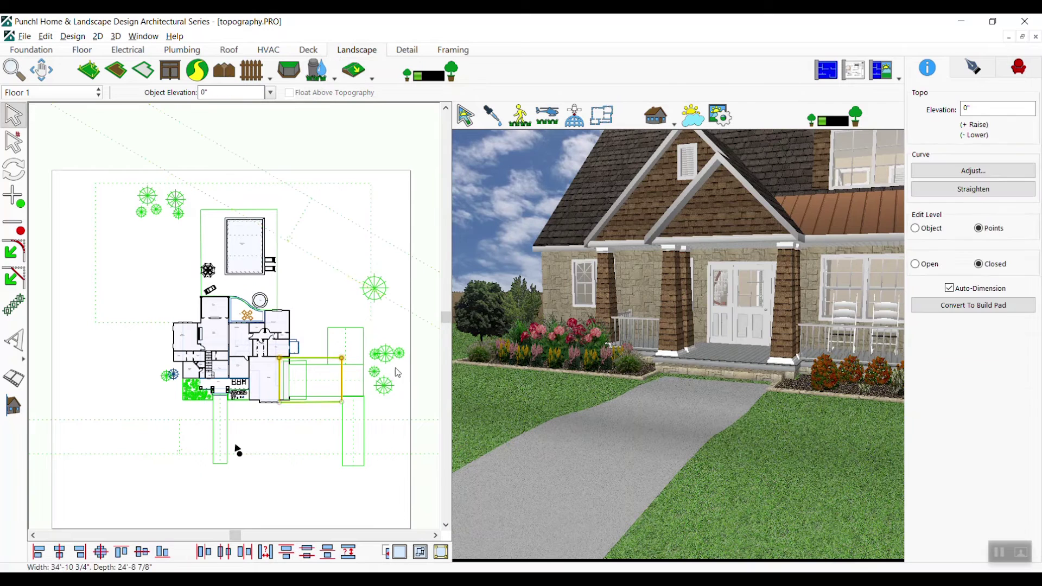
left_click(289, 243)
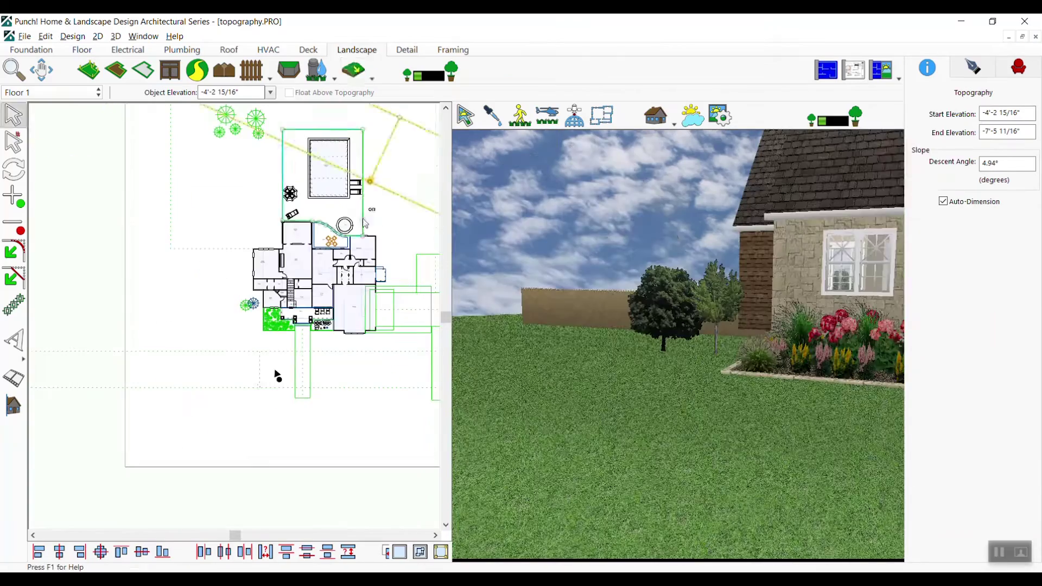
Walk through the 3D view to examine how the backyard fence follows the sloped ground.
left_click(275, 372)
right_click(187, 281)
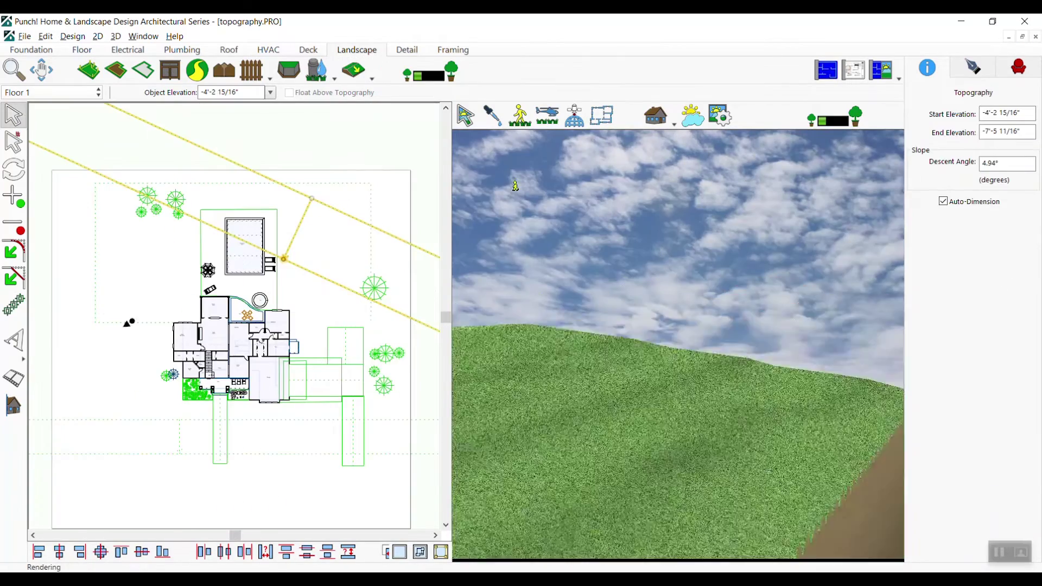
left_click_drag(515, 186, 561, 463)
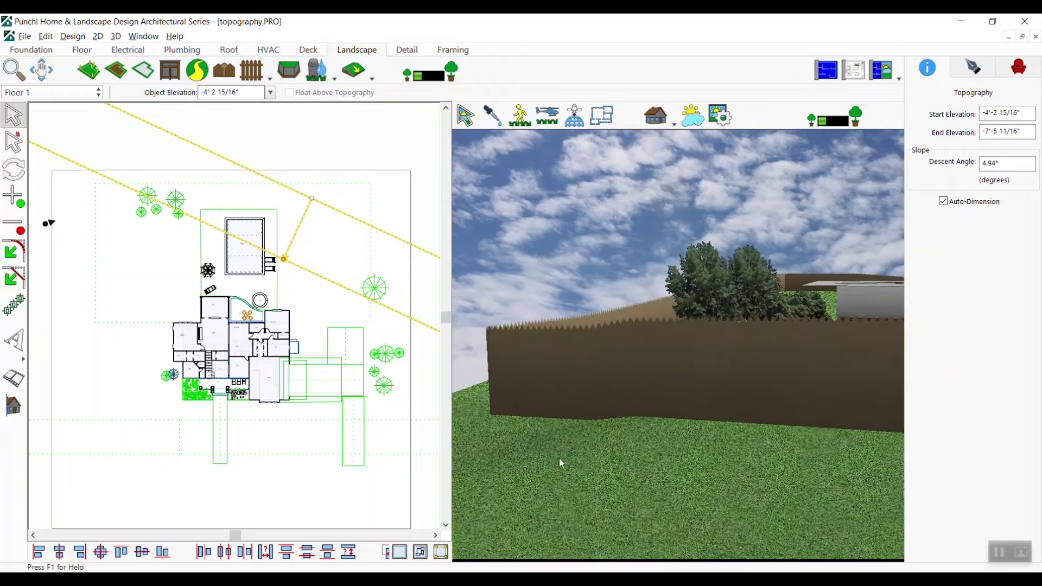
left_click(899, 80)
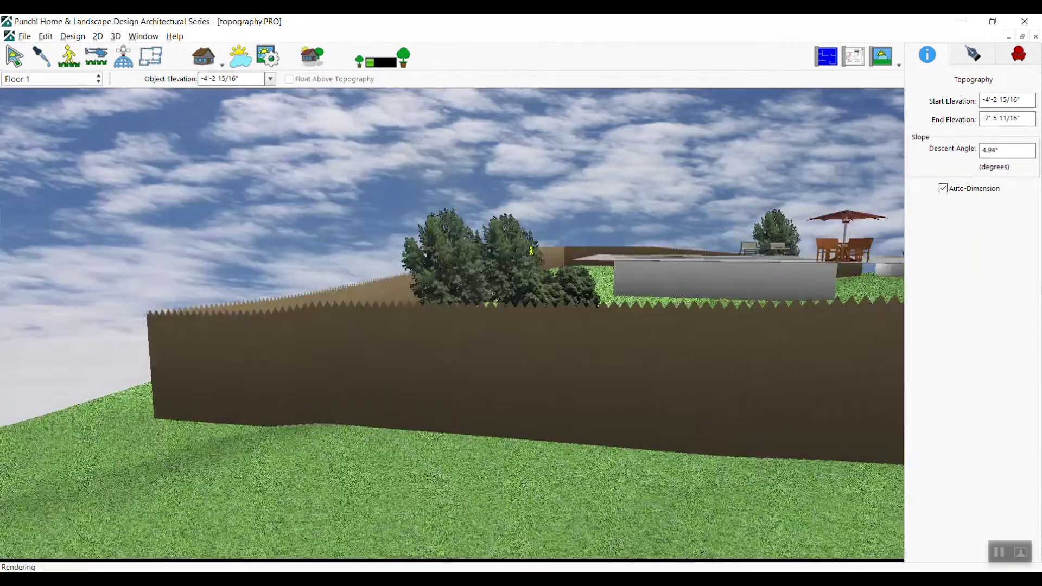
left_click_drag(497, 304, 493, 267)
left_click(898, 65)
left_click(889, 123)
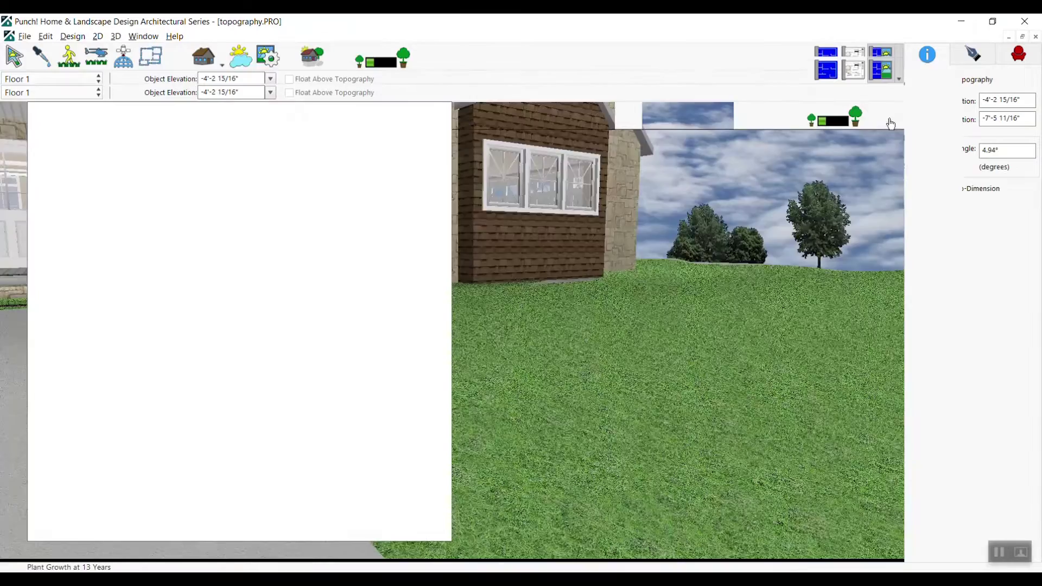
left_click_drag(673, 347, 584, 437)
Try a Circle From Corner topography line on the front lawn beside the flower bed.
left_click(355, 70)
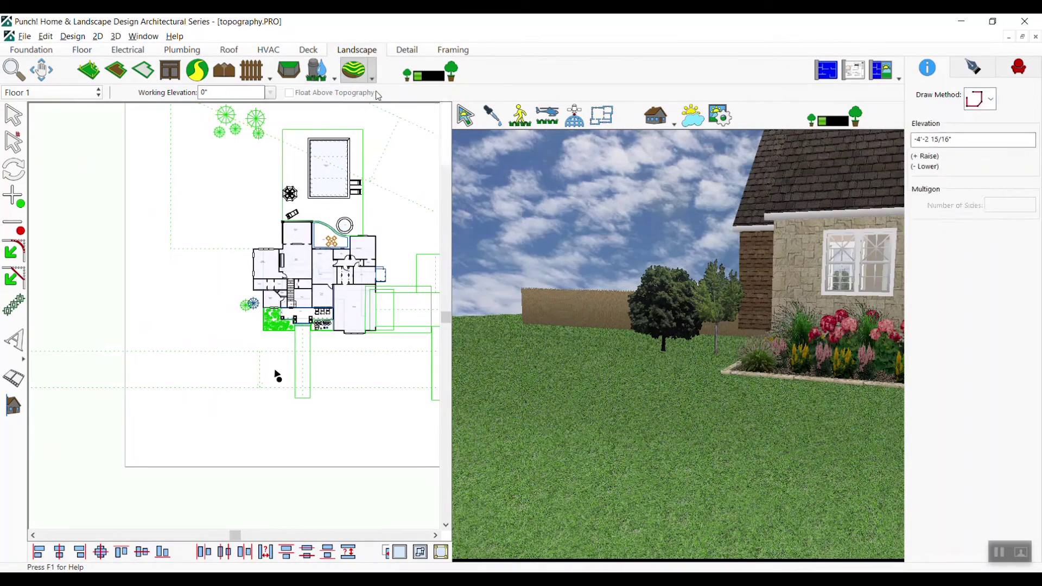
left_click(980, 98)
left_click(931, 240)
left_click_drag(183, 297, 229, 343)
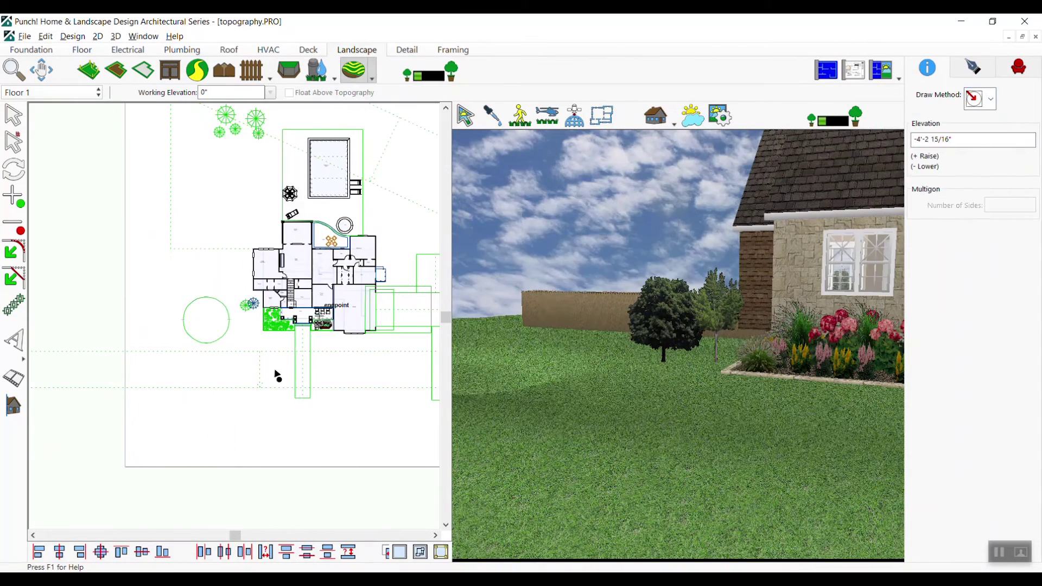
key("Return")
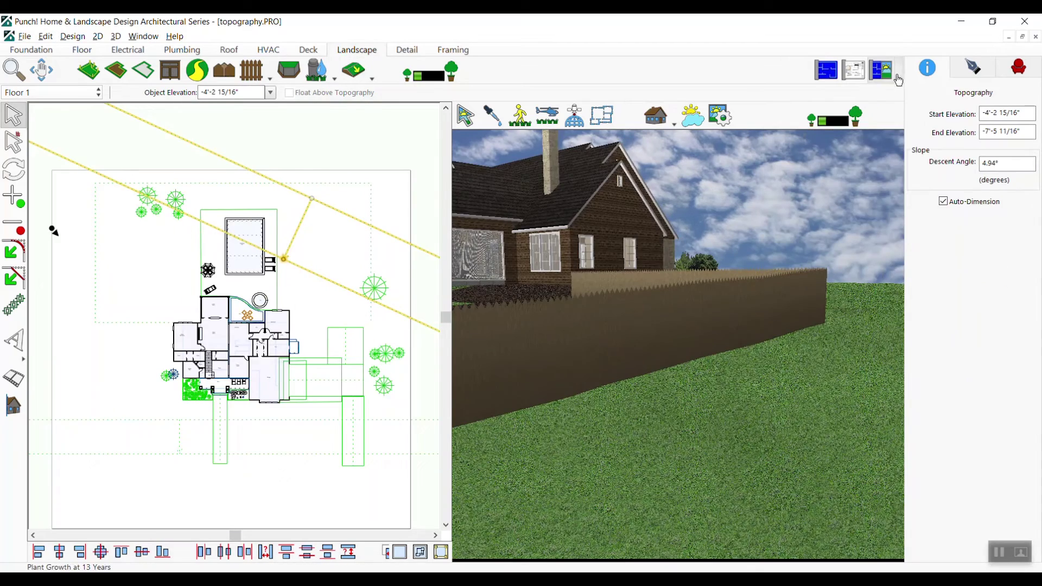
Examine the terrain along the fence and the front of the house in full 3D, and return to the split view.
left_click(898, 77)
left_click(889, 146)
left_click_drag(635, 243, 490, 293)
left_click_drag(647, 280, 530, 201)
left_click_drag(611, 401, 645, 219)
left_click_drag(628, 532, 399, 286)
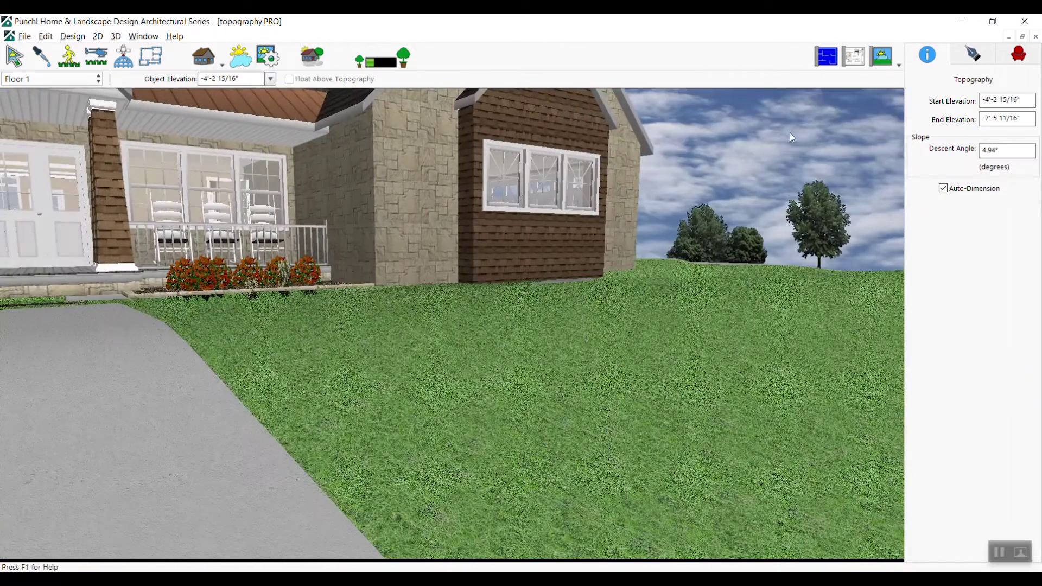
left_click(883, 61)
left_click(918, 109)
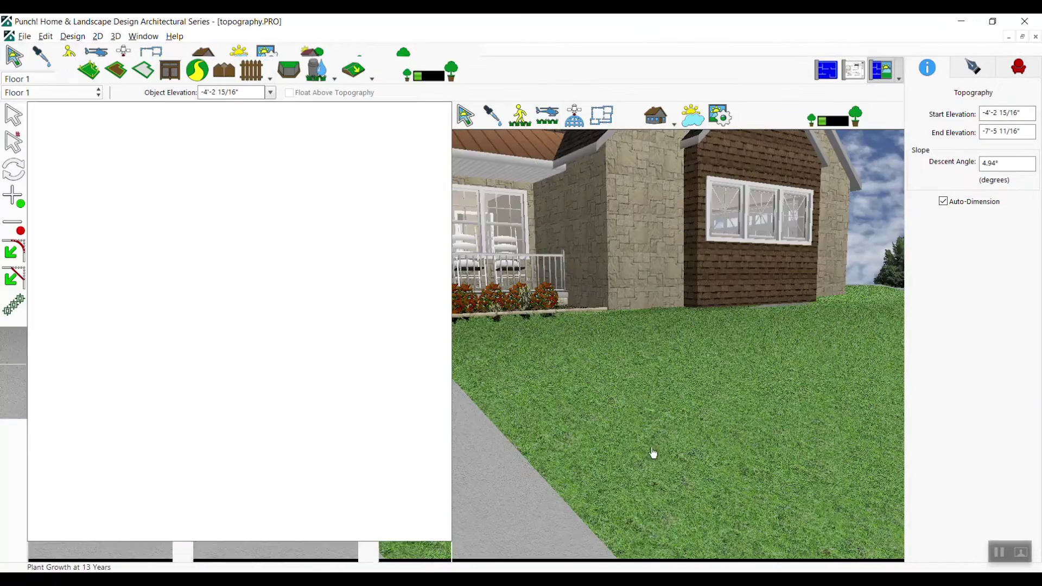
left_click_drag(696, 407, 495, 356)
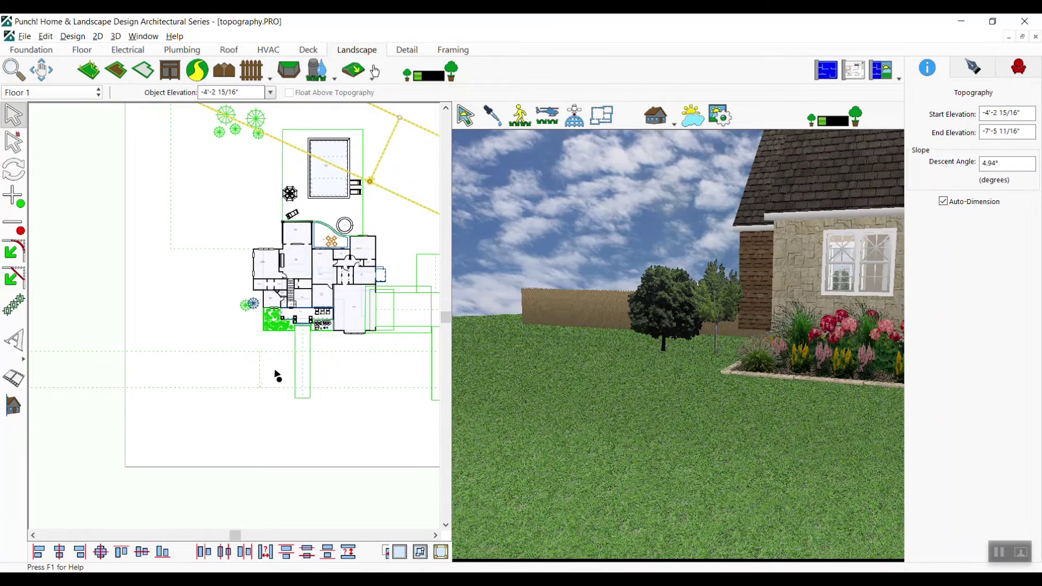
Add a Circle From Corner topography line at elevation -4'-2 15/16" on the front lawn beside the flower bed.
left_click(373, 76)
left_click(391, 123)
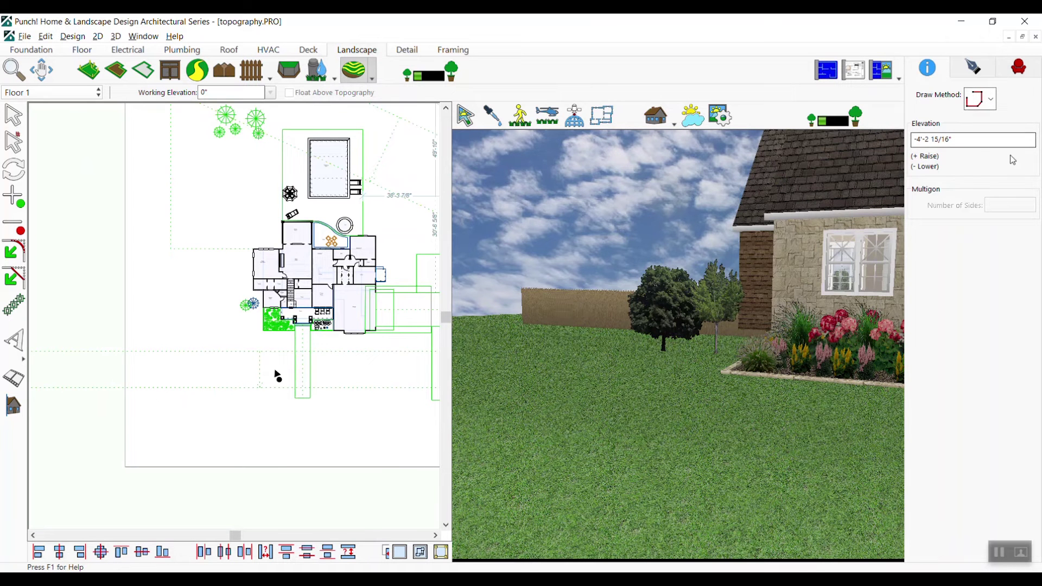
left_click(991, 98)
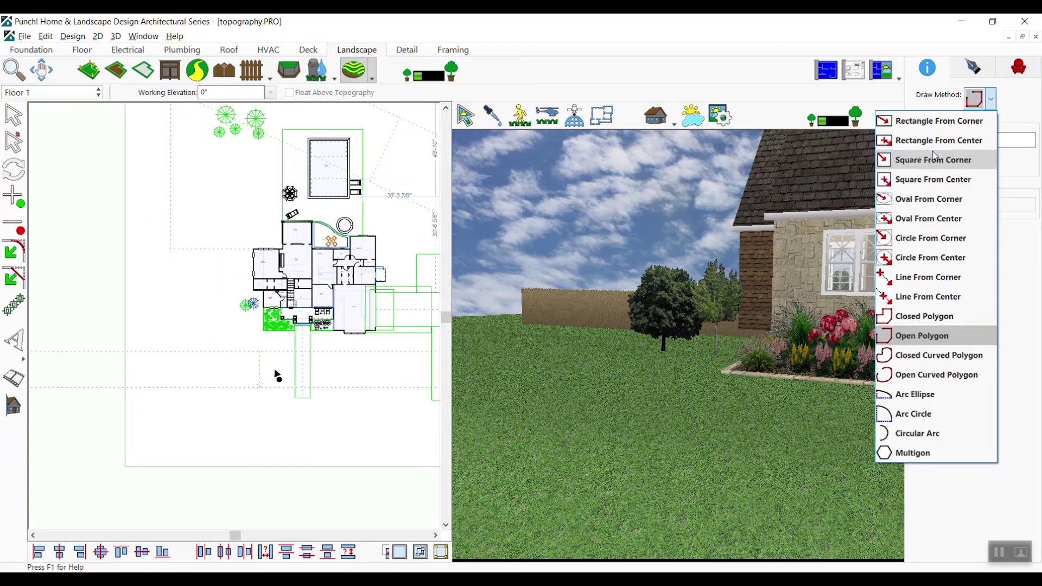
left_click(929, 239)
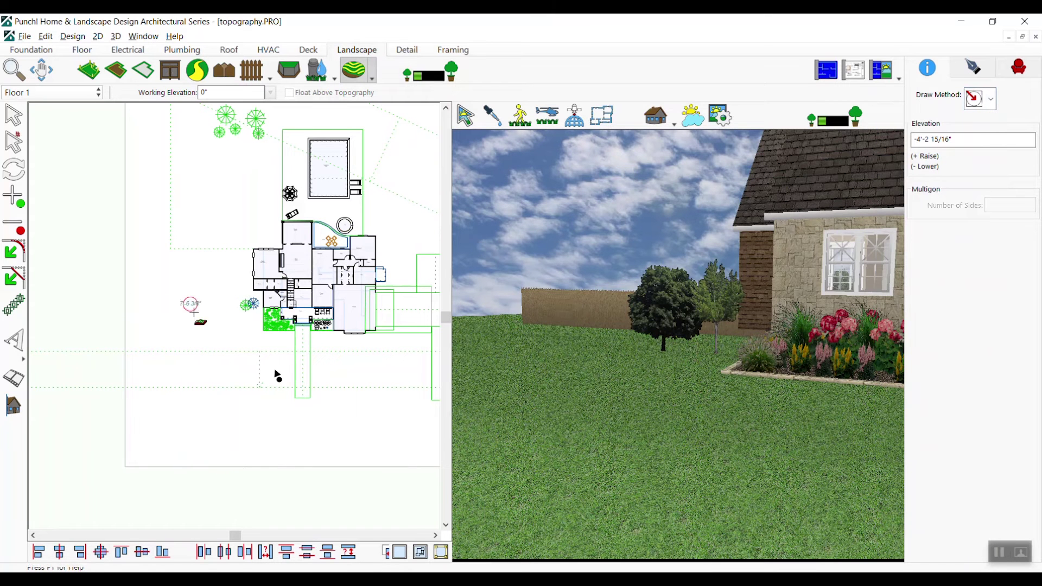
left_click_drag(184, 297, 228, 333)
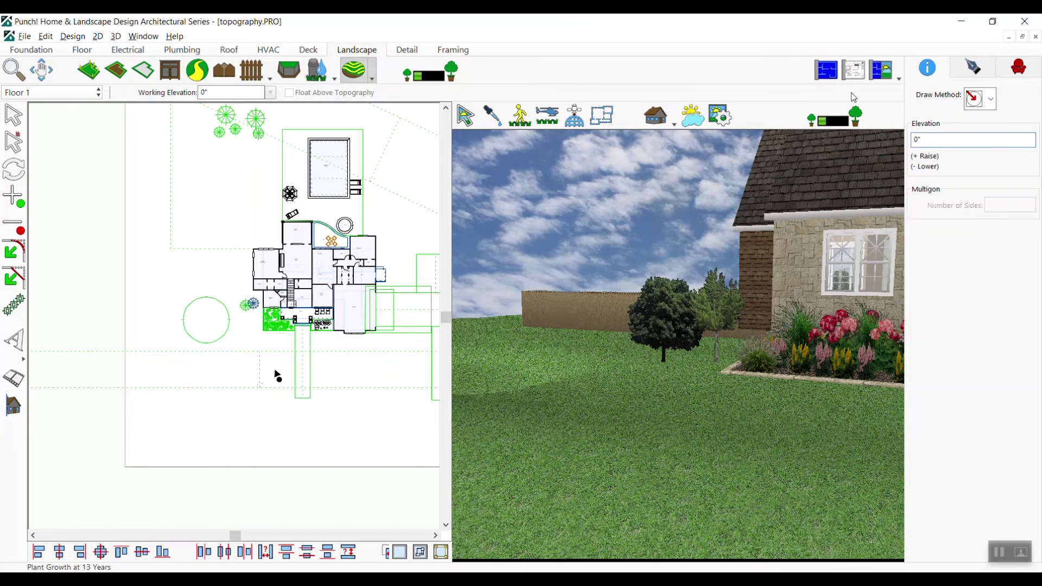
Set the elevation of the circular topography line on the front lawn to 0".
right_click(195, 283)
left_click(181, 278)
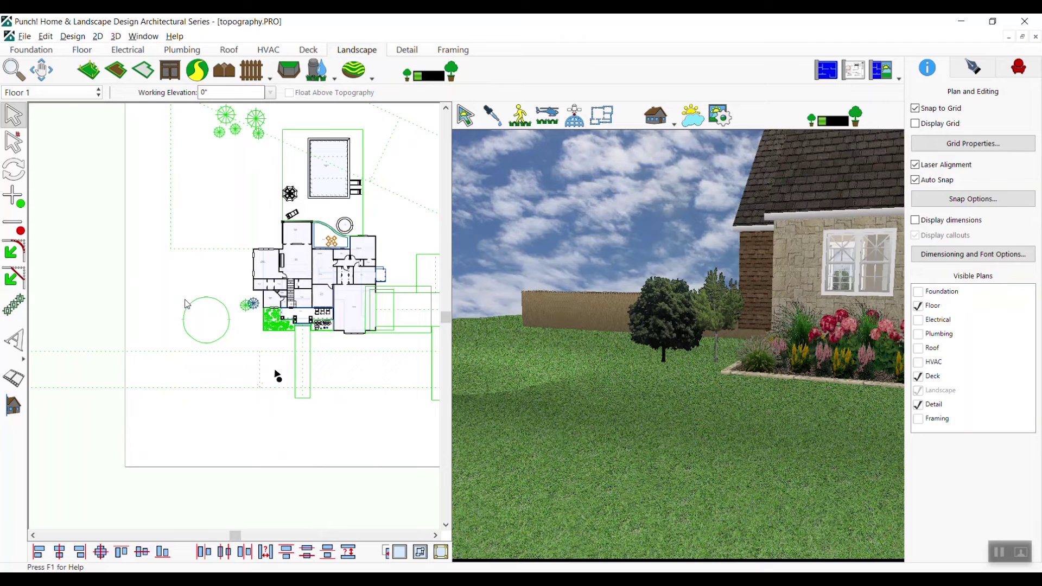
left_click(187, 304)
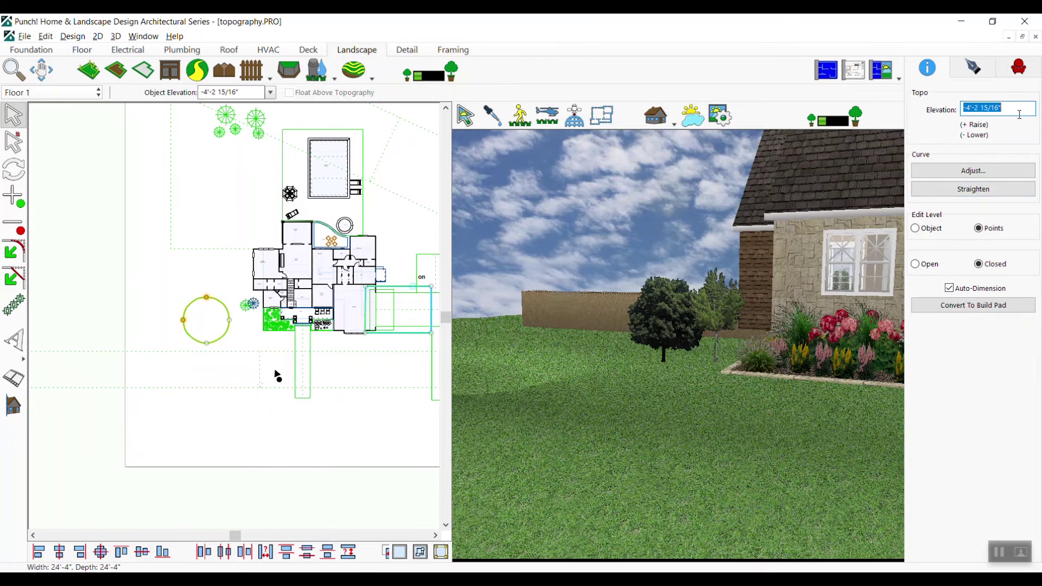
type("0")
key("Return")
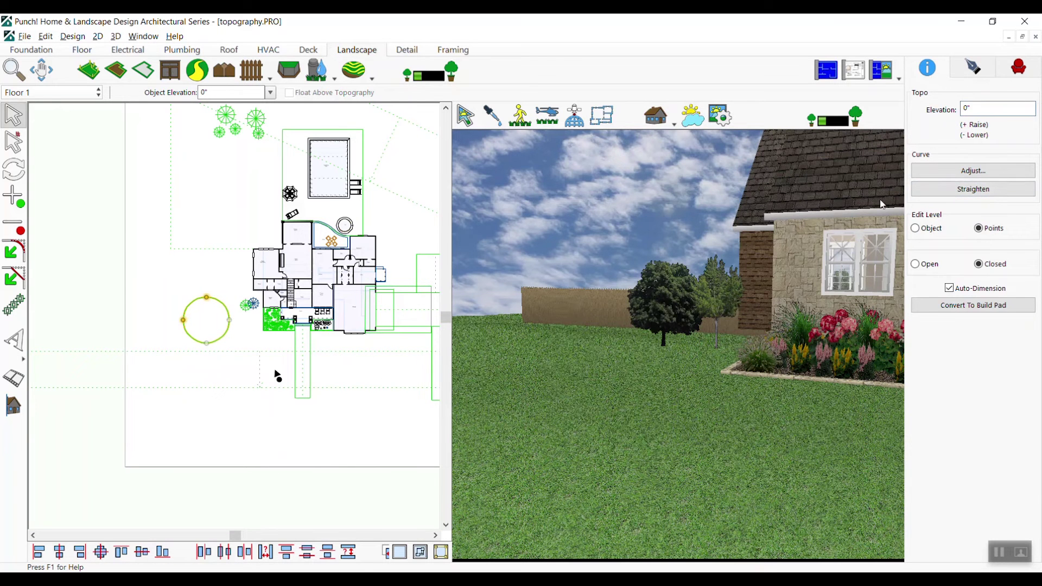
Draw a smaller circular topography line about 13'-2" in diameter inside the existing circle on the front lawn.
left_click(354, 69)
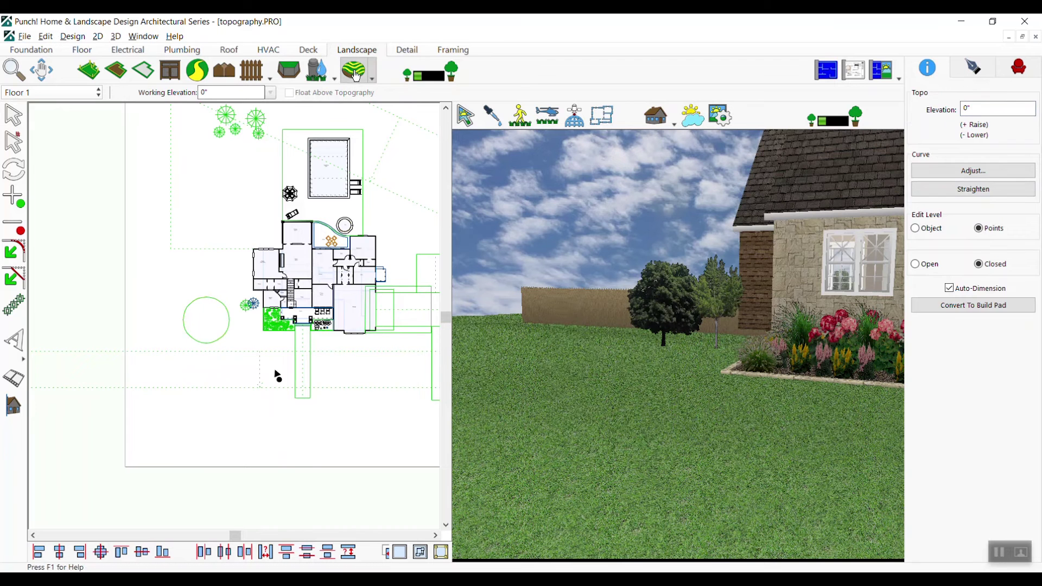
left_click(206, 318)
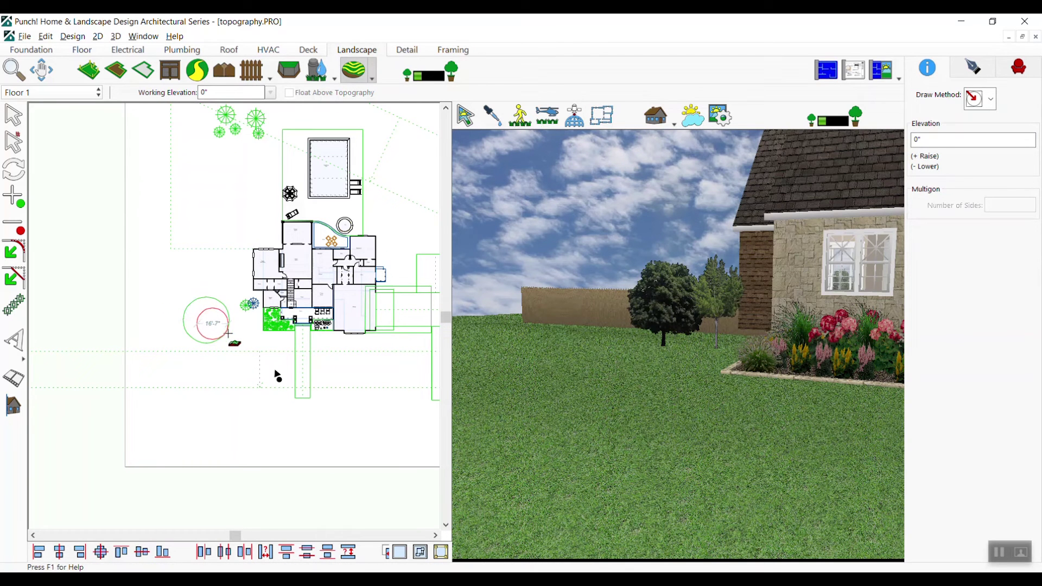
left_click(222, 330)
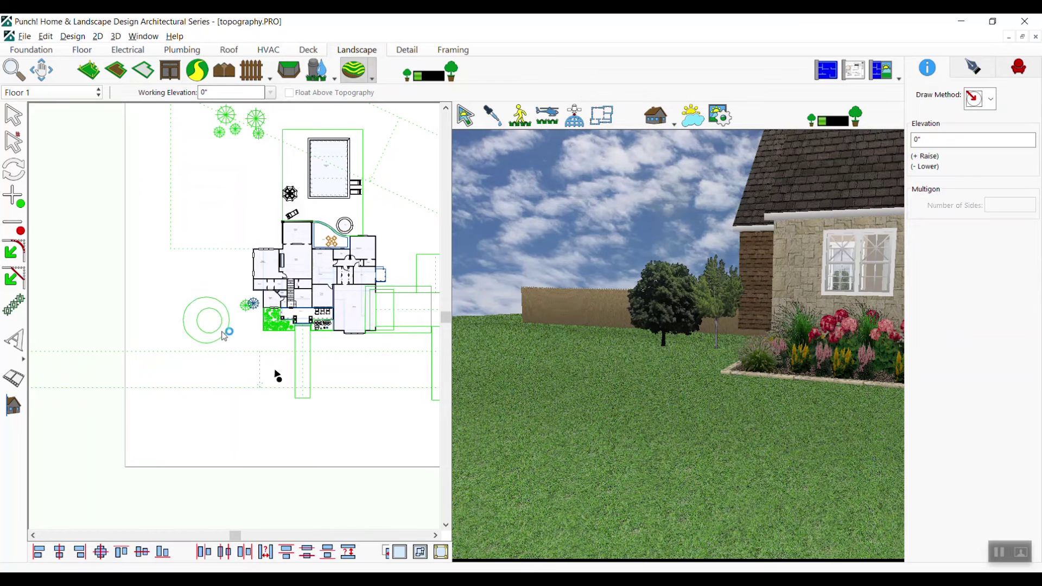
Set the elevation of the inner circular topography line to 2'-0".
left_click(14, 116)
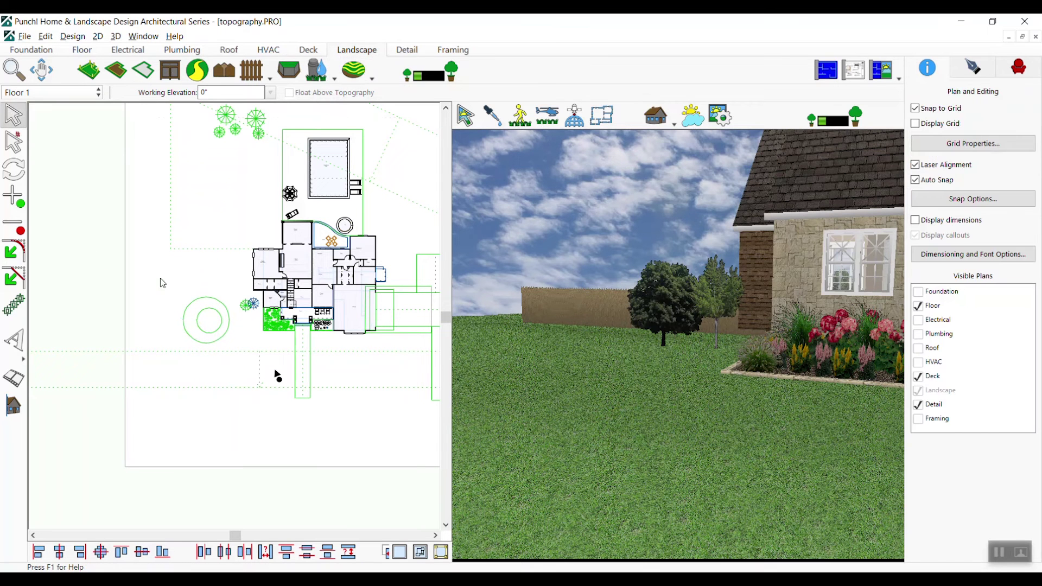
left_click(204, 339)
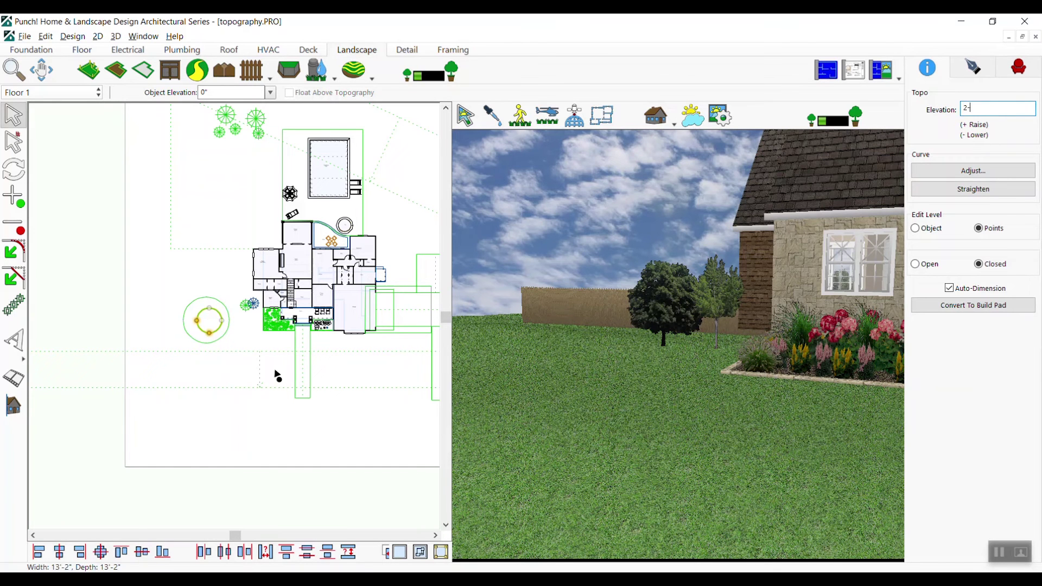
key("Return")
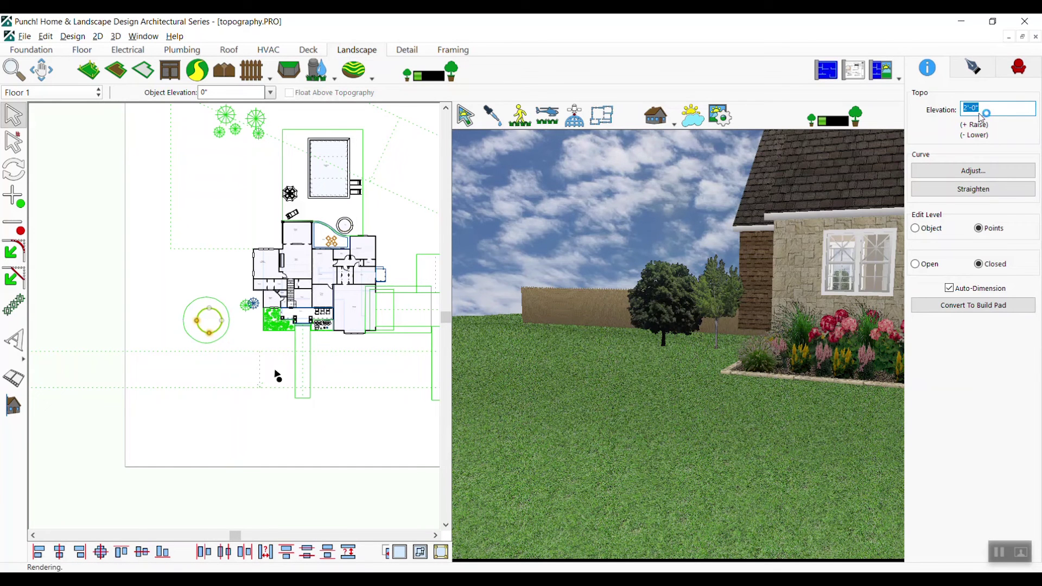